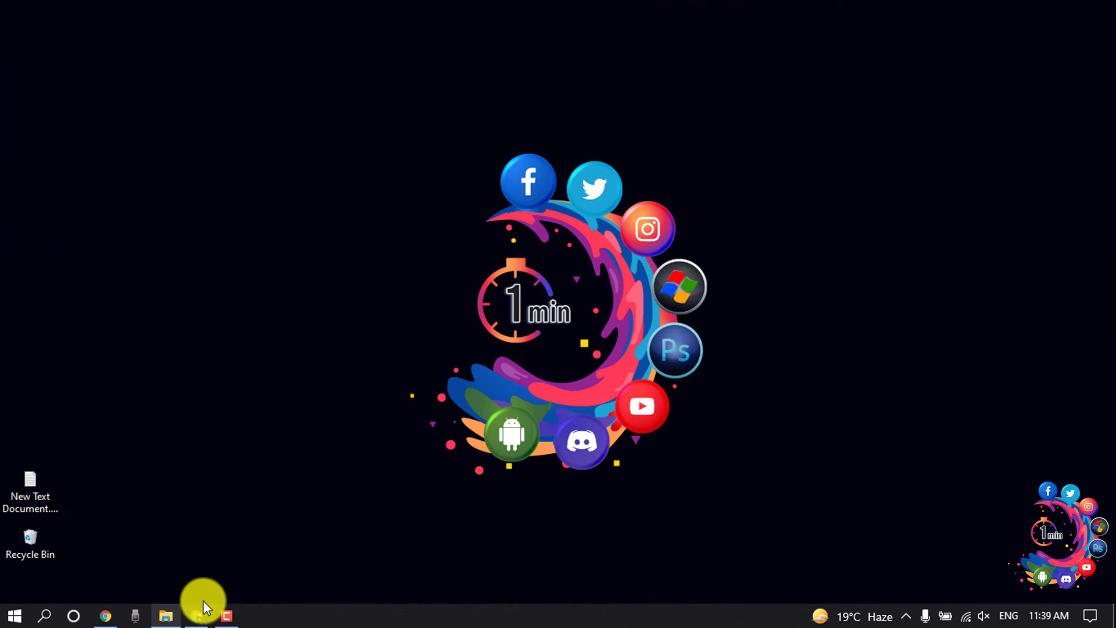
Search Google in Chrome for 'bitnami wordpress', correcting the misspelled query first
click(196, 617)
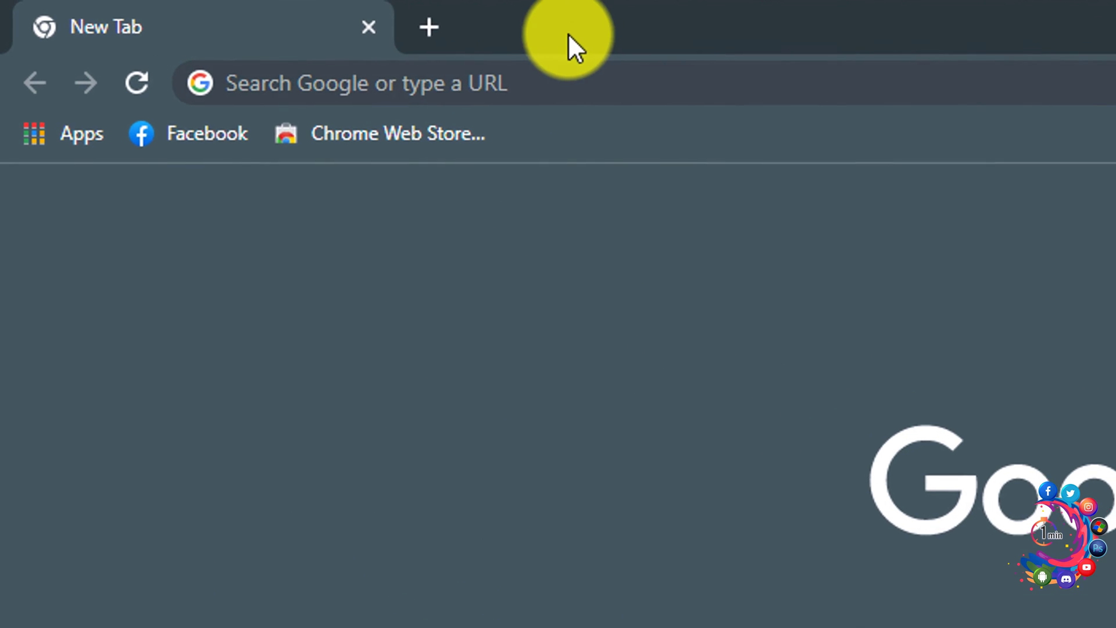
click(288, 41)
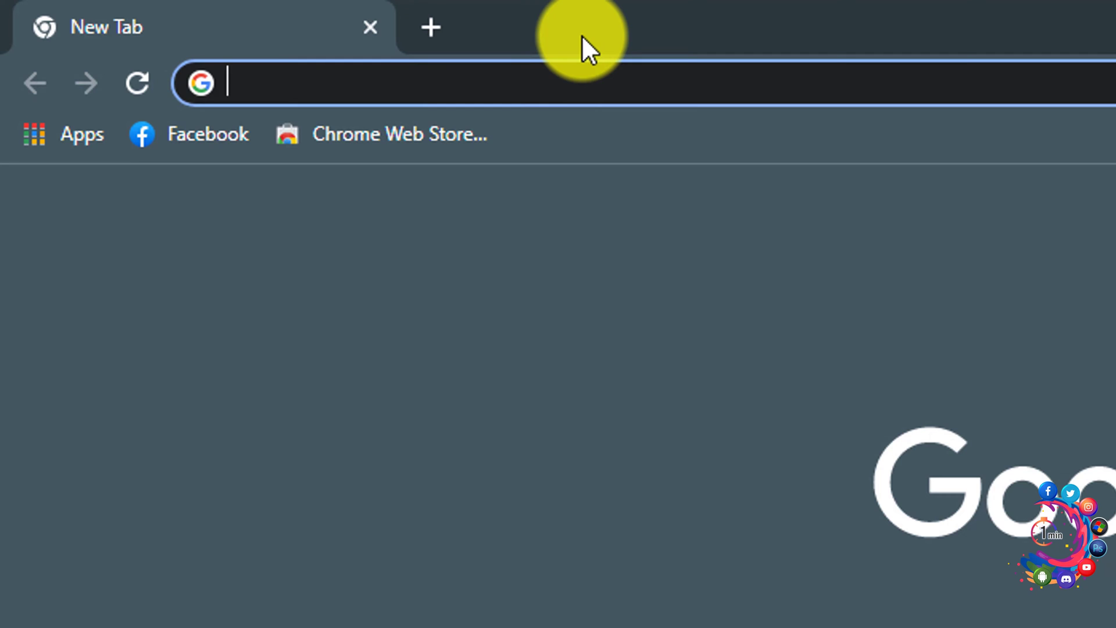
text(bitnsmi)
key(BackSpace)
key(BackSpace)
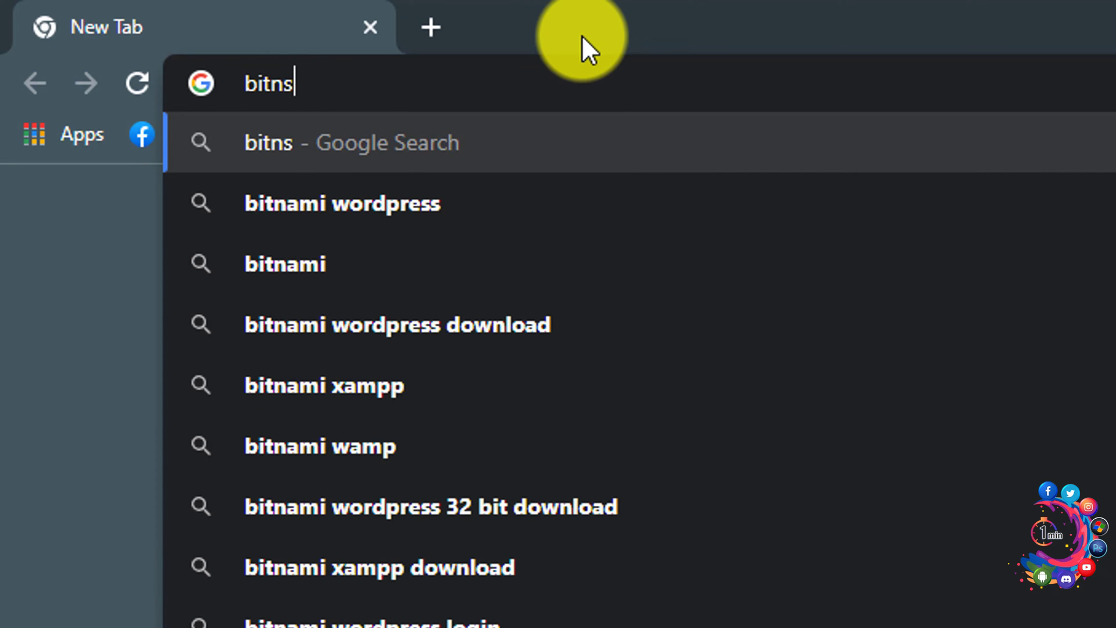
key(BackSpace)
text(ami wor)
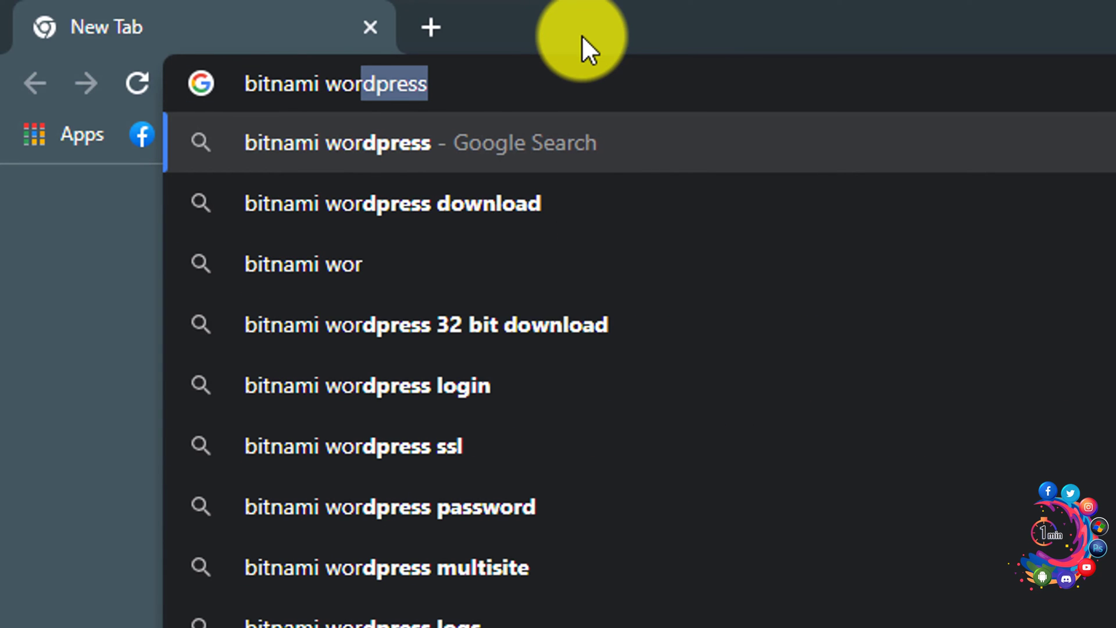
text(pr)
key(BackSpace)
key(BackSpace)
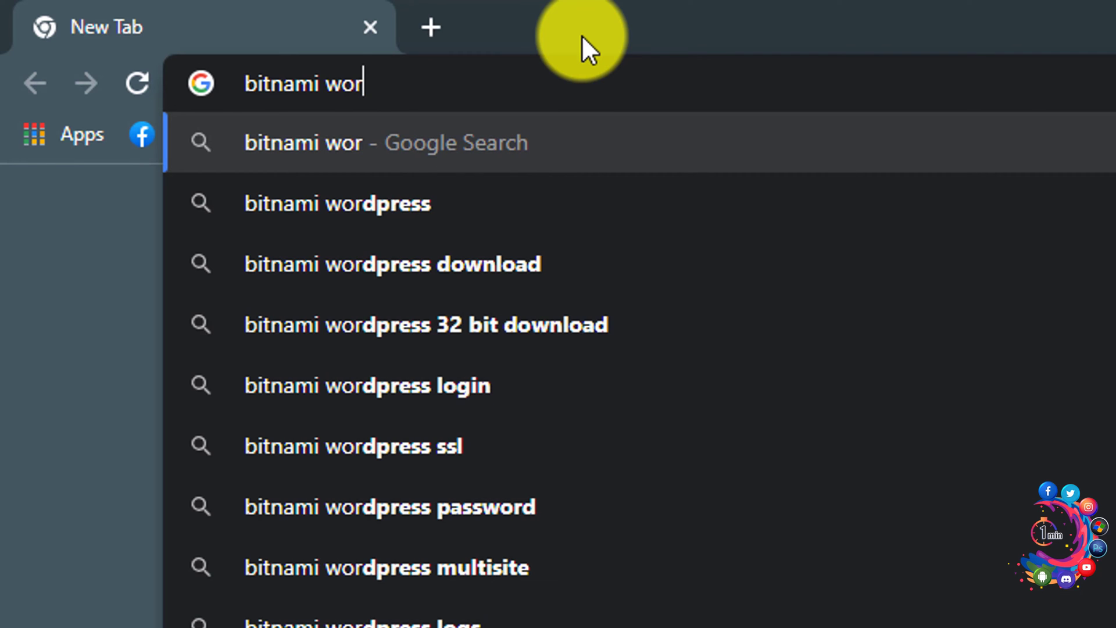
text(dpress)
key(Return)
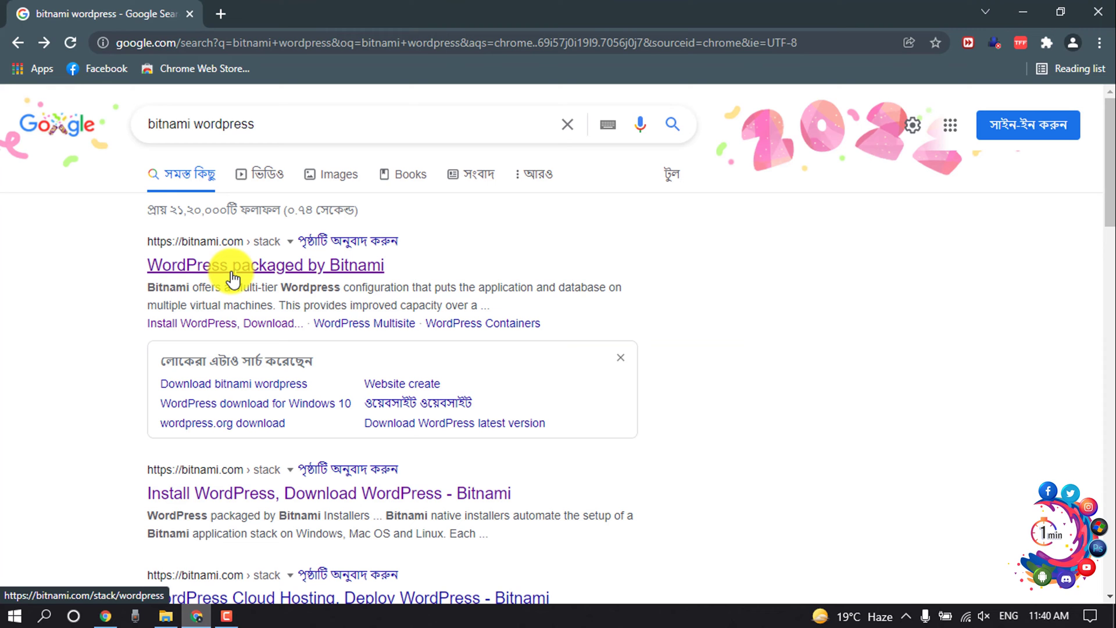
From Bitnami's WordPress page, download the Windows 64-bit installer, skipping the sign-in offer
click(233, 271)
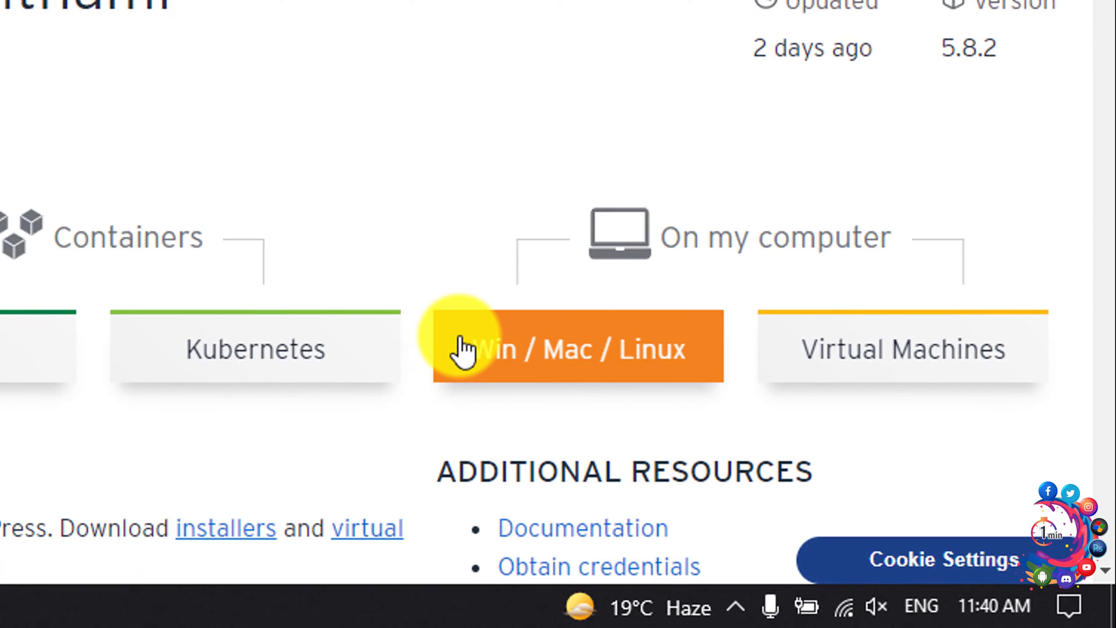
click(465, 349)
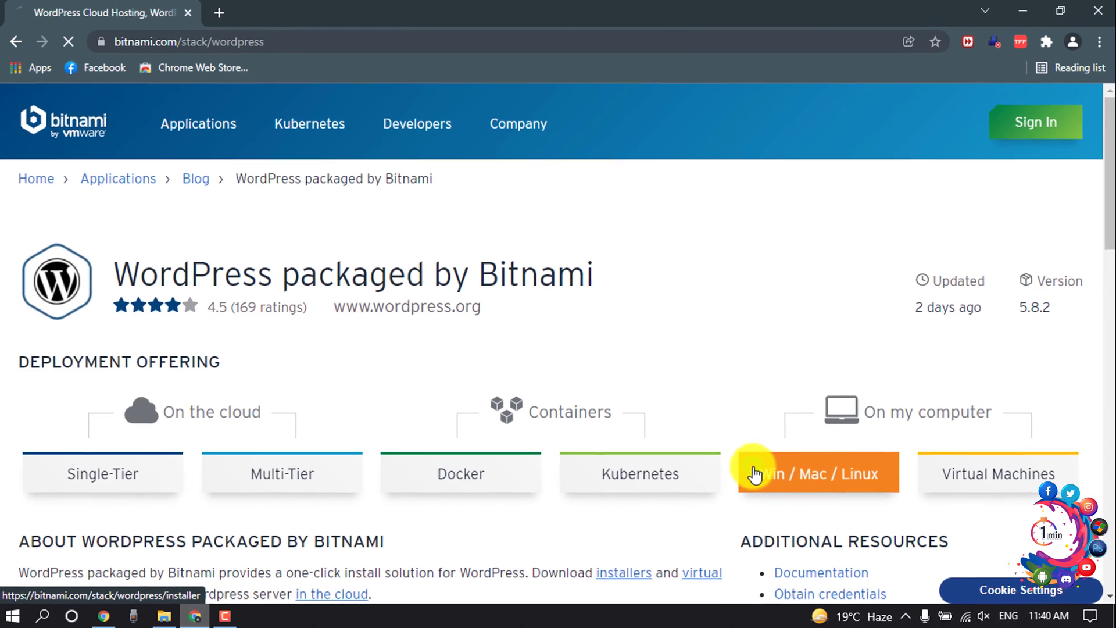
scroll(756, 474, down, 10)
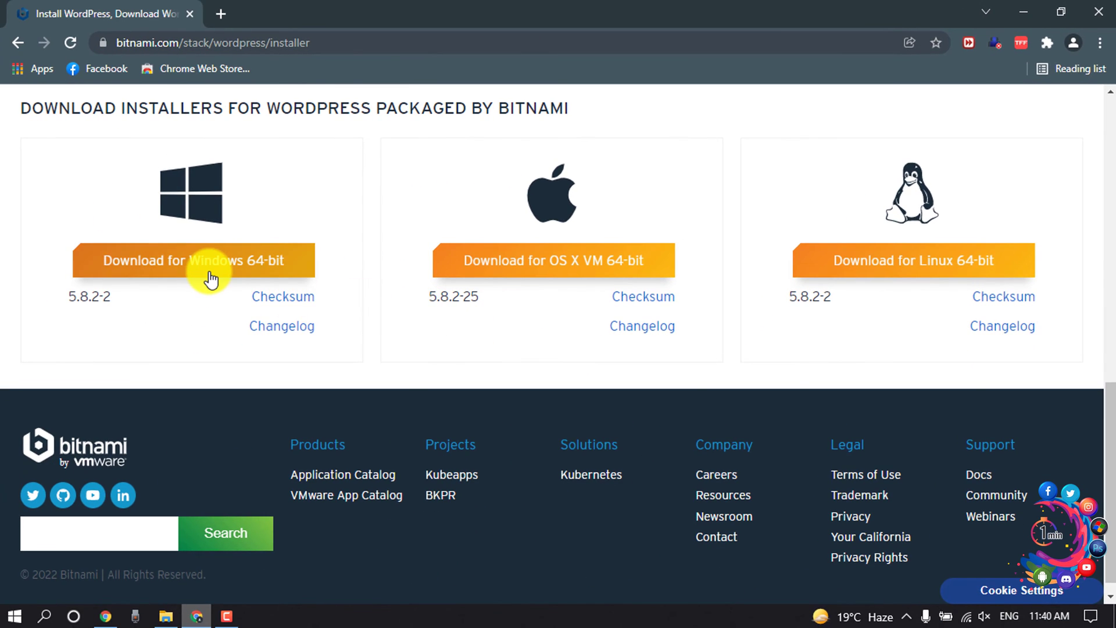
click(211, 277)
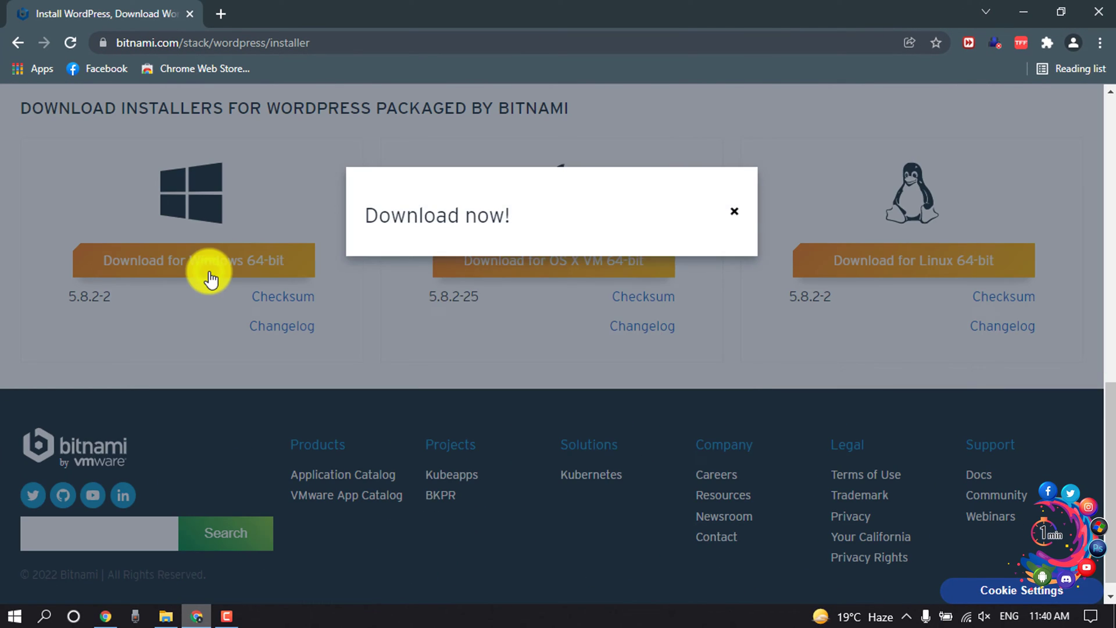
scroll(461, 339, down, 2)
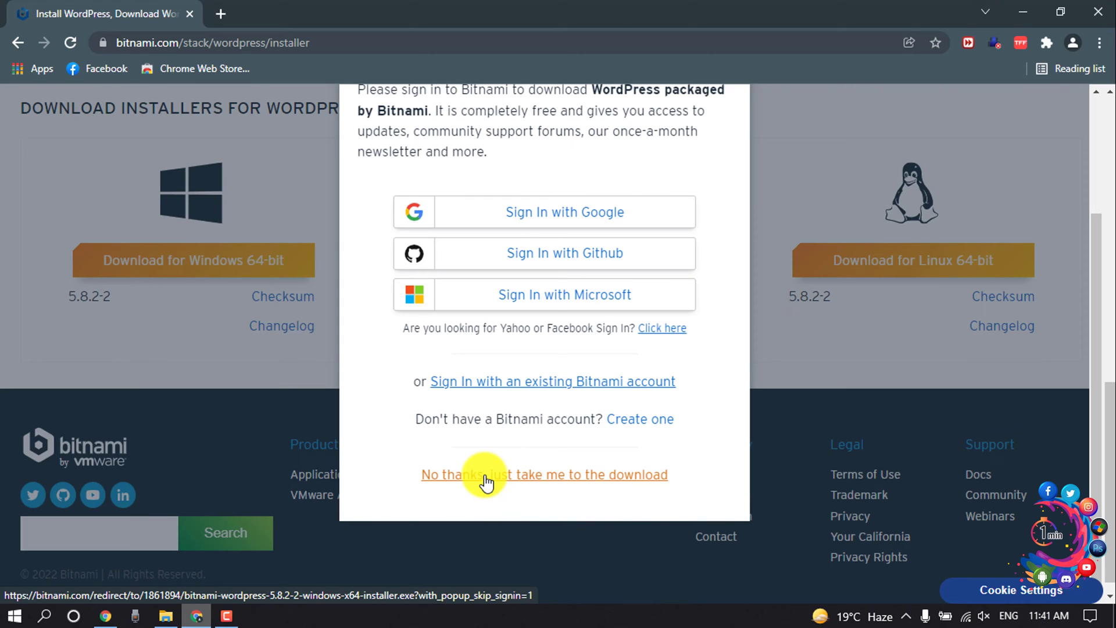
click(487, 479)
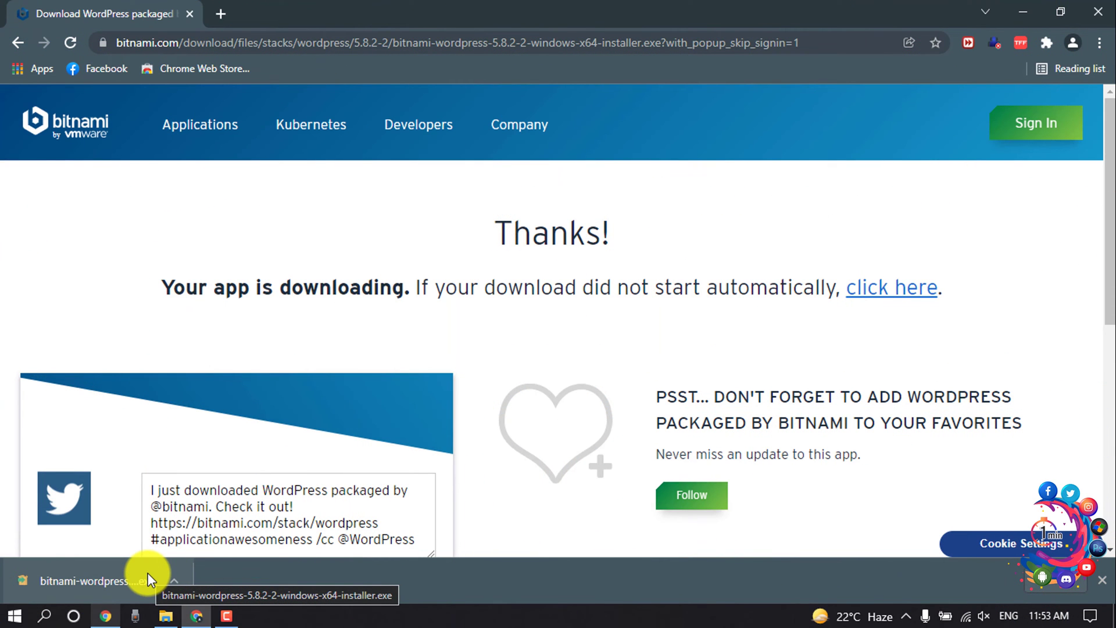
Launch the downloaded installer and accept the default language, components and installation folder
click(104, 581)
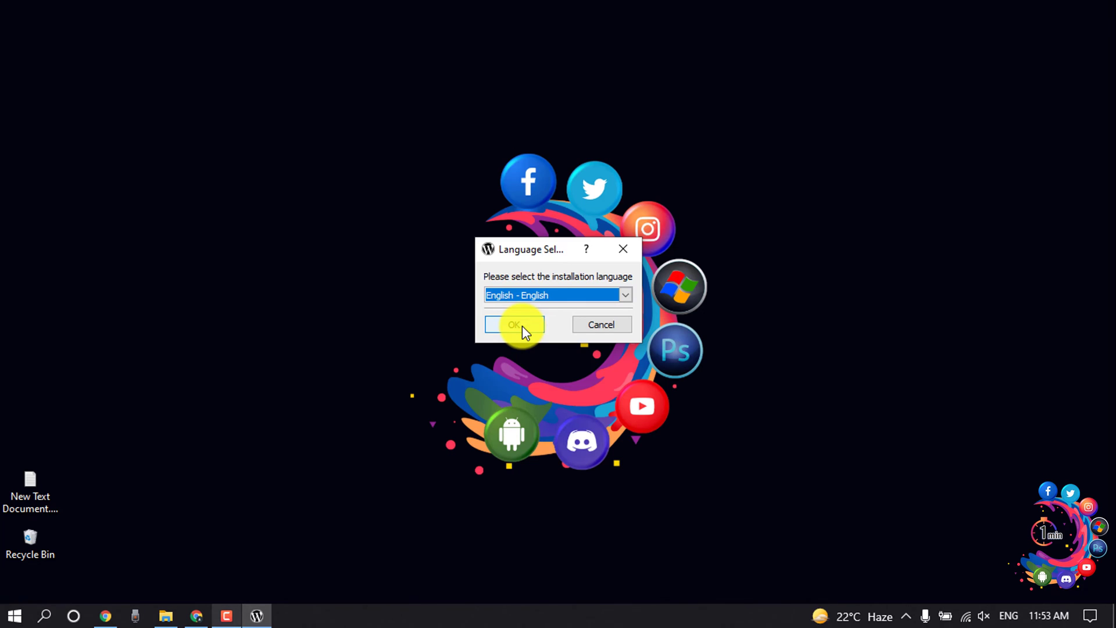
click(515, 325)
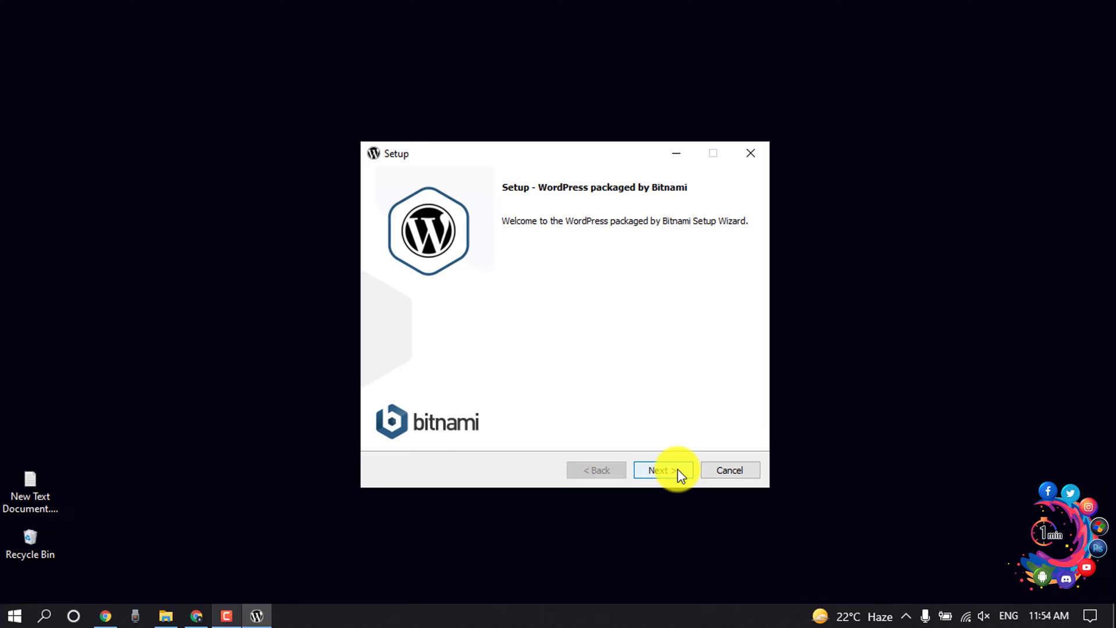
click(662, 470)
click(665, 470)
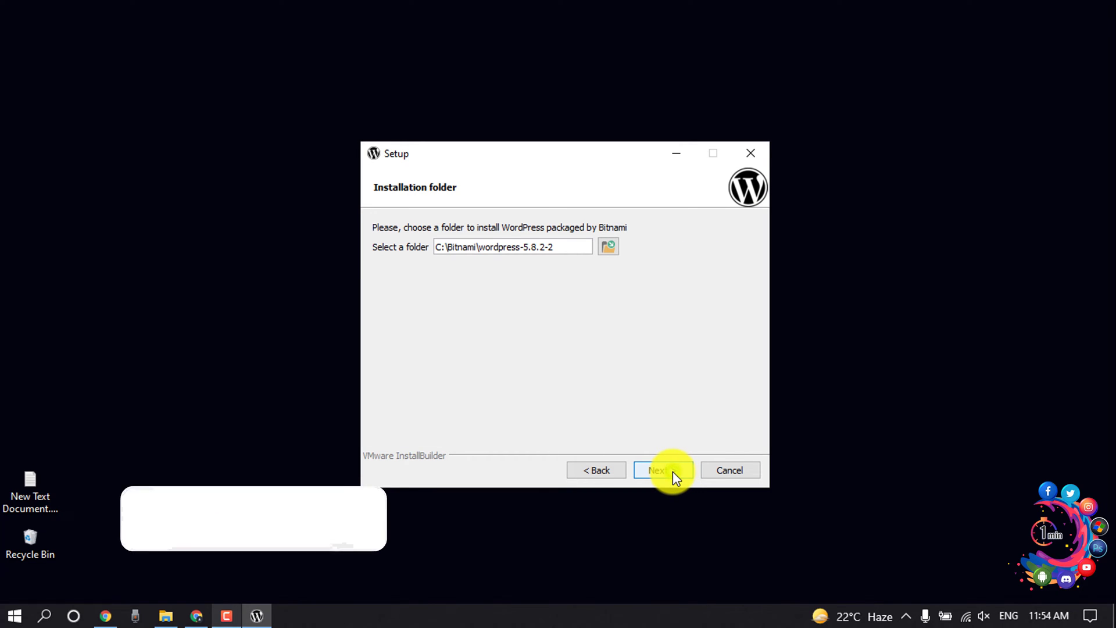
click(673, 473)
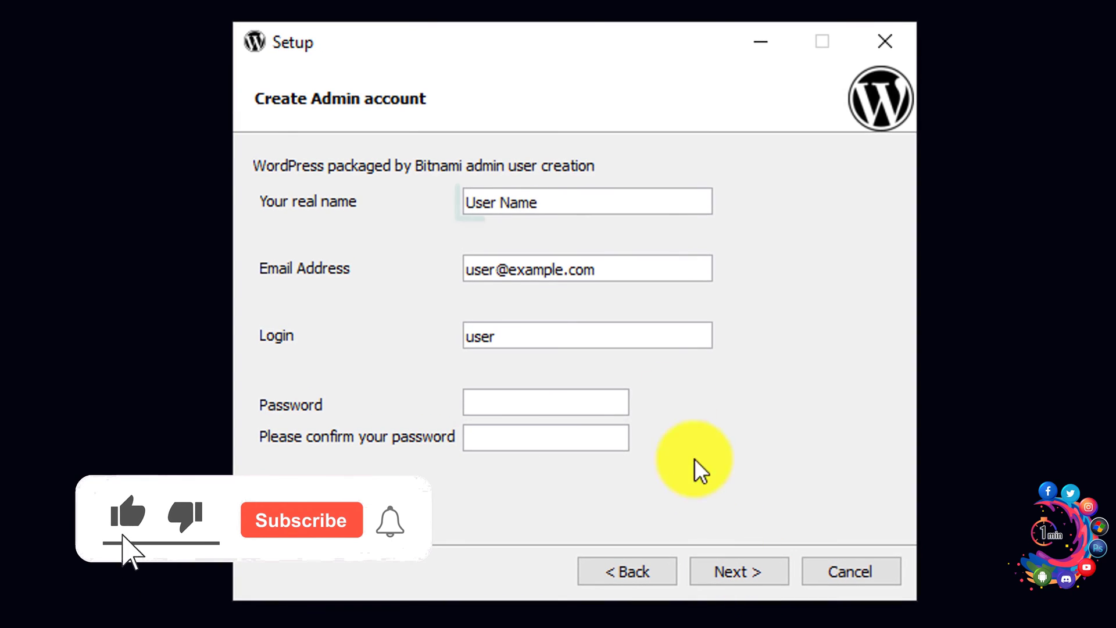
Fill in the admin account's real name, email, login name and confirmed password, then continue
double_click(548, 203)
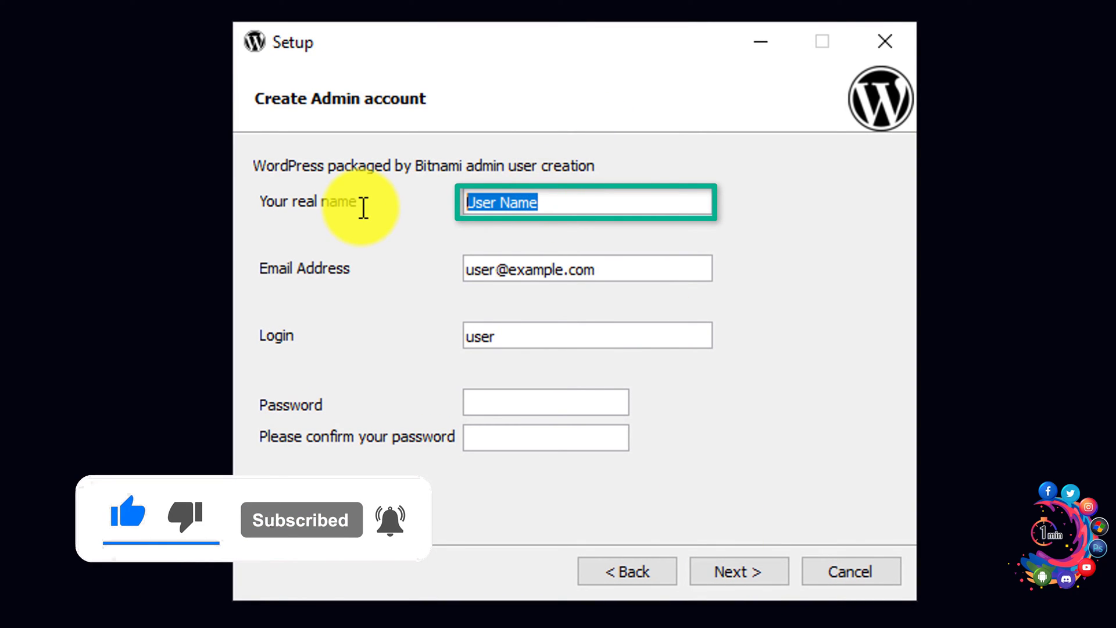
text(Example)
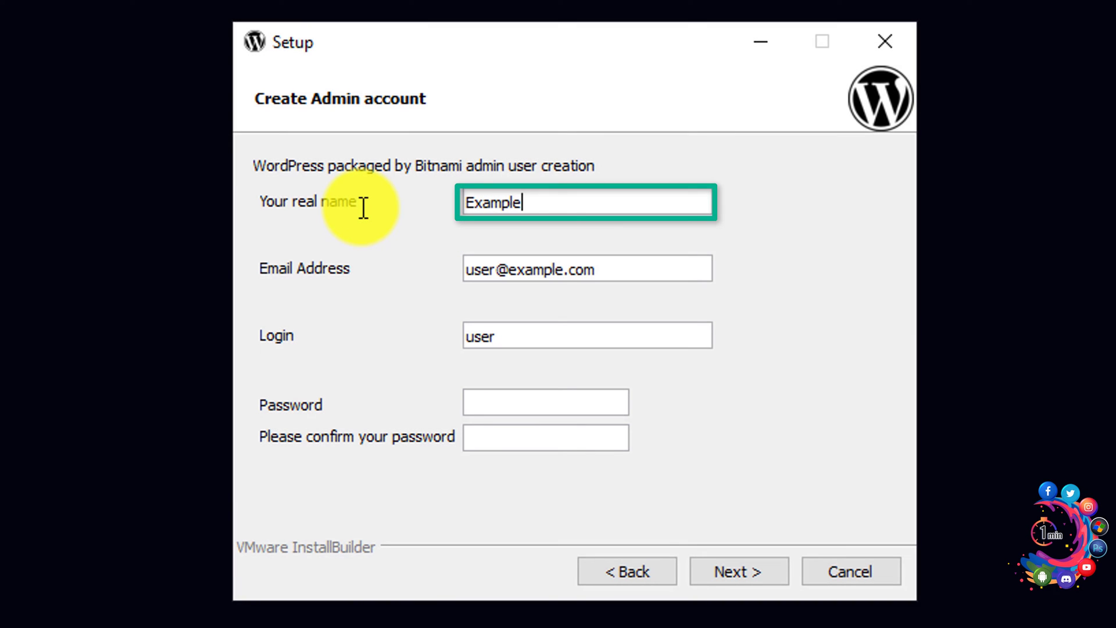
click(605, 269)
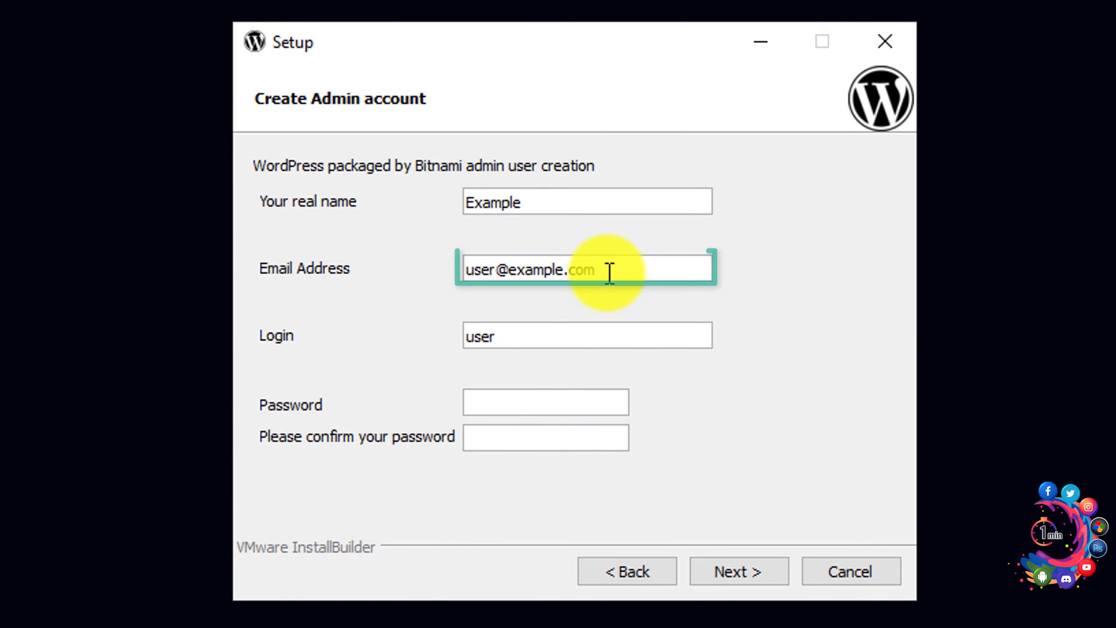
drag(605, 270, 401, 277)
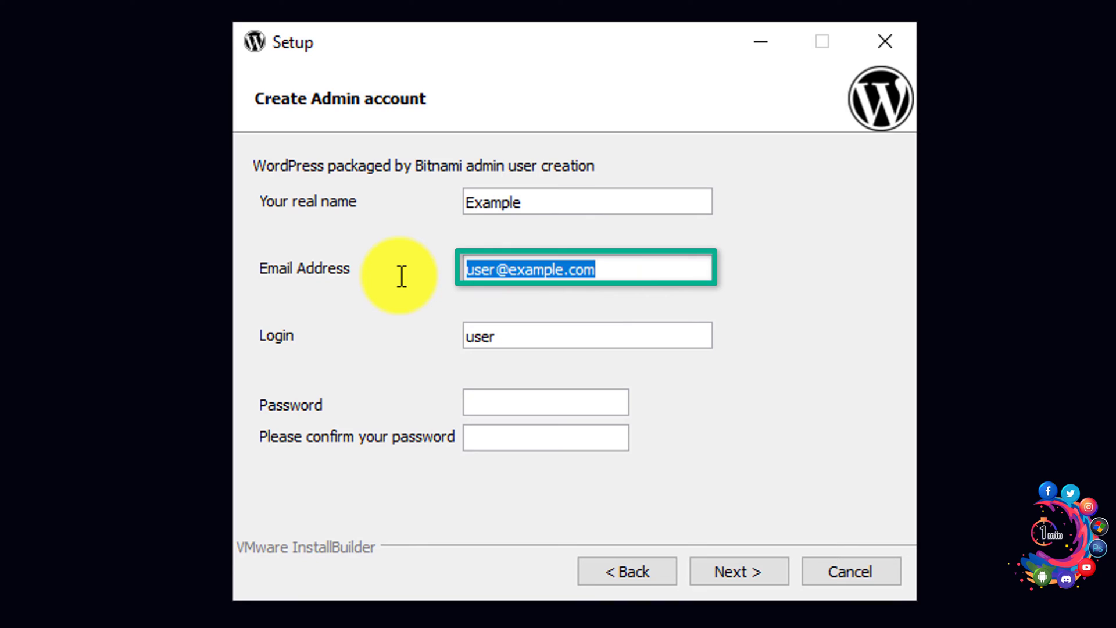
text(example)
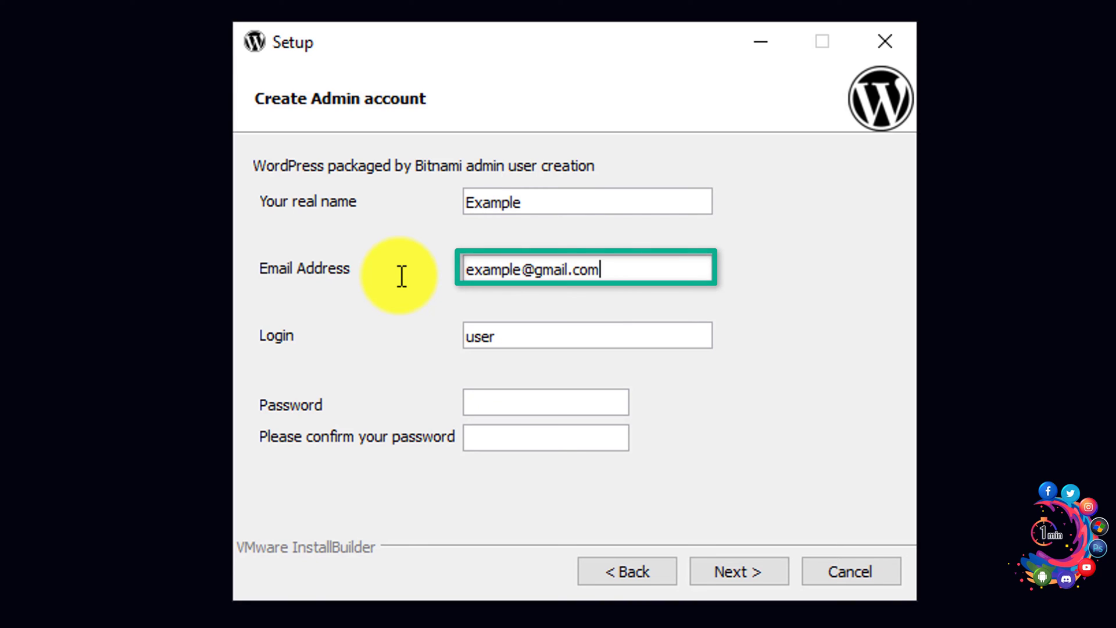
click(532, 331)
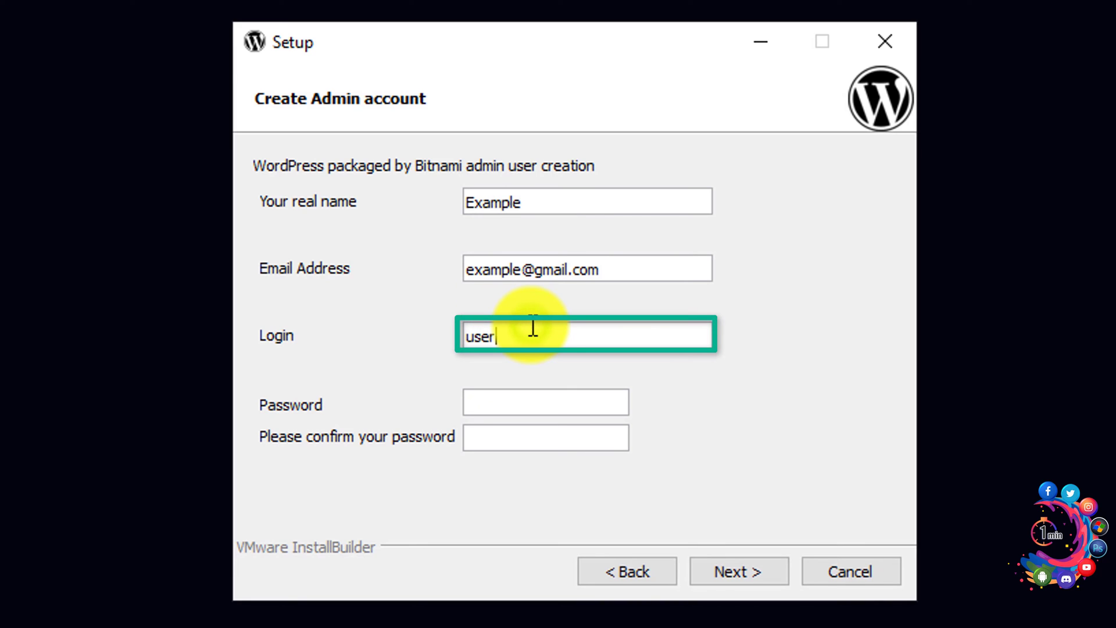
double_click(524, 336)
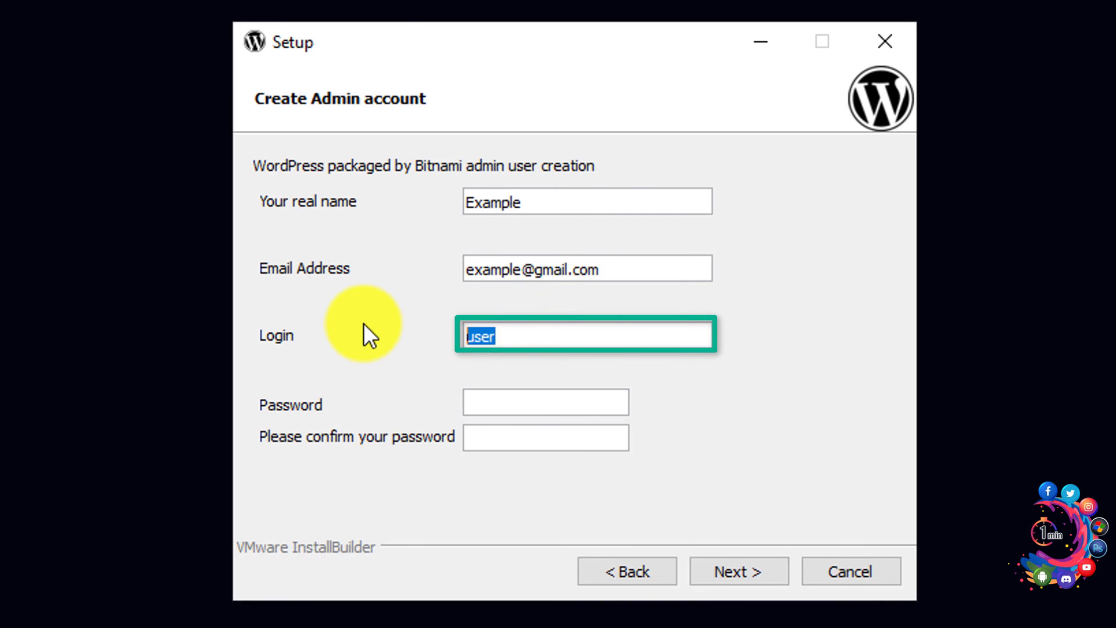
text(Admin)
click(485, 403)
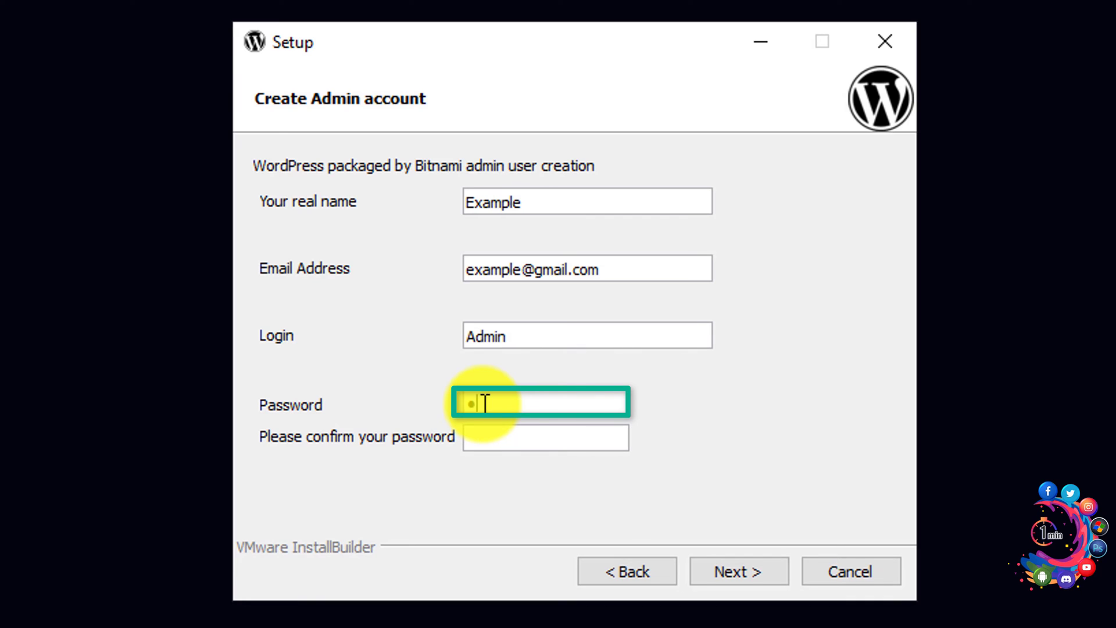
click(501, 436)
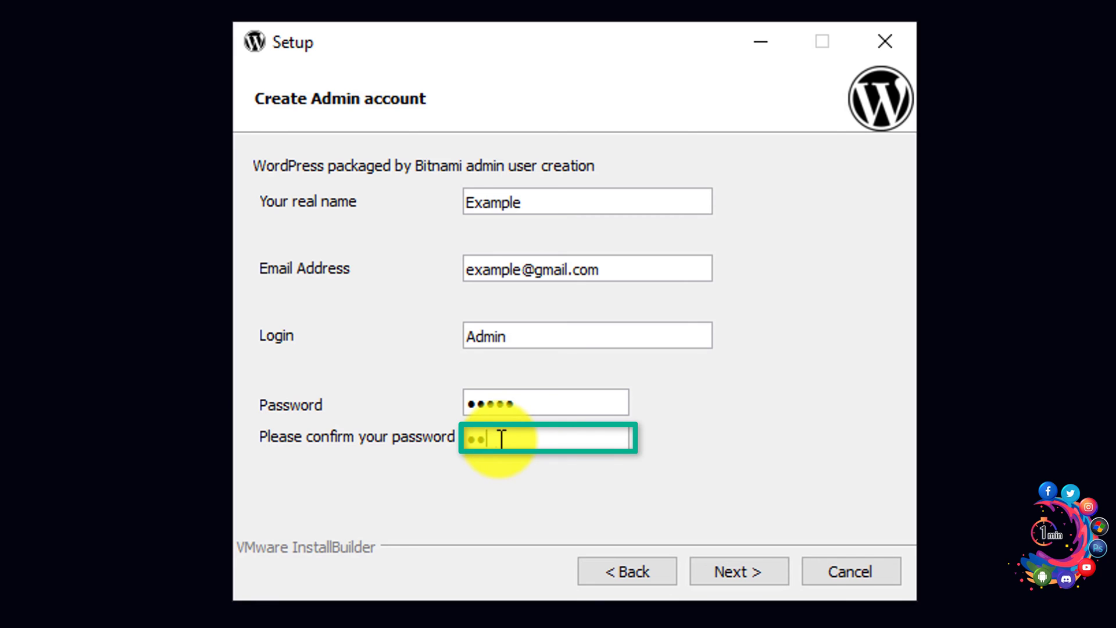
text(e)
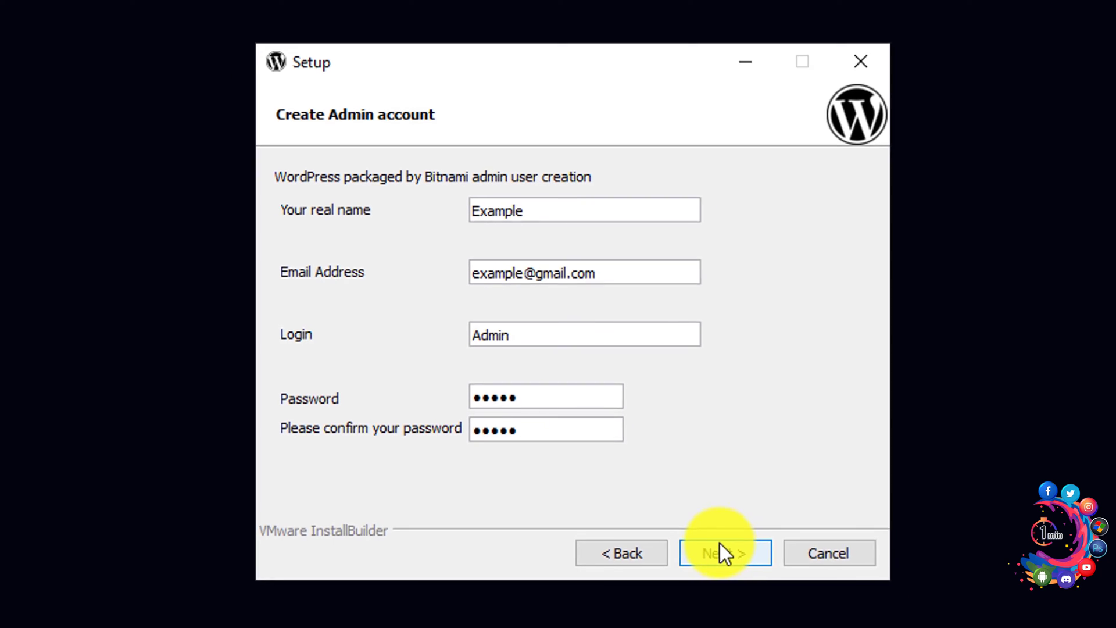
click(661, 470)
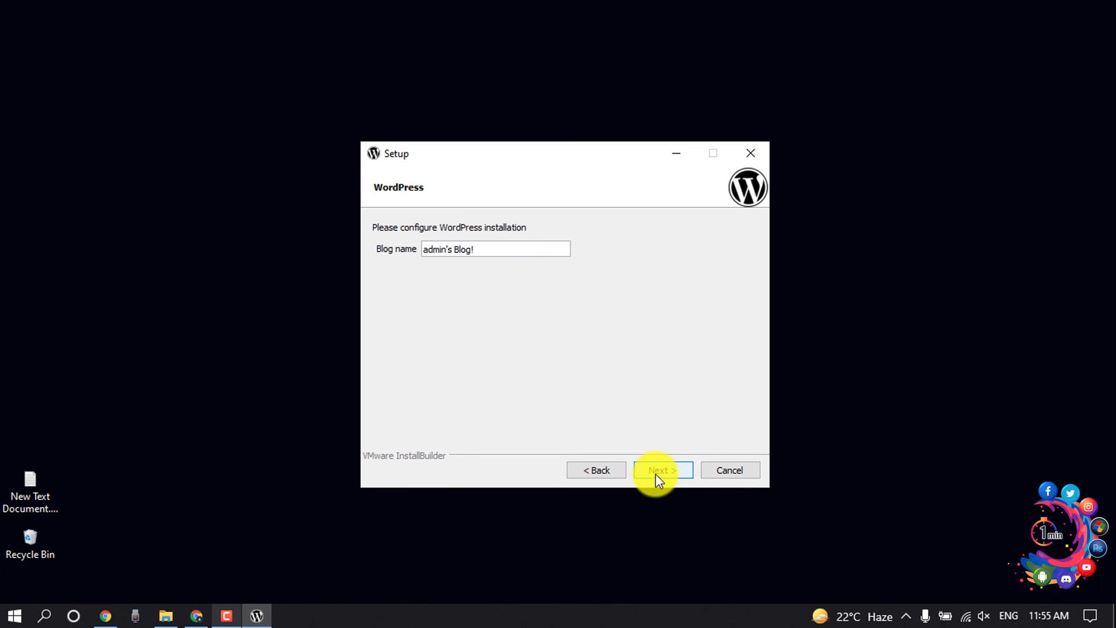
Name the blog 'Example Website', skip SMTP and cloud offers, and start the installation
click(484, 250)
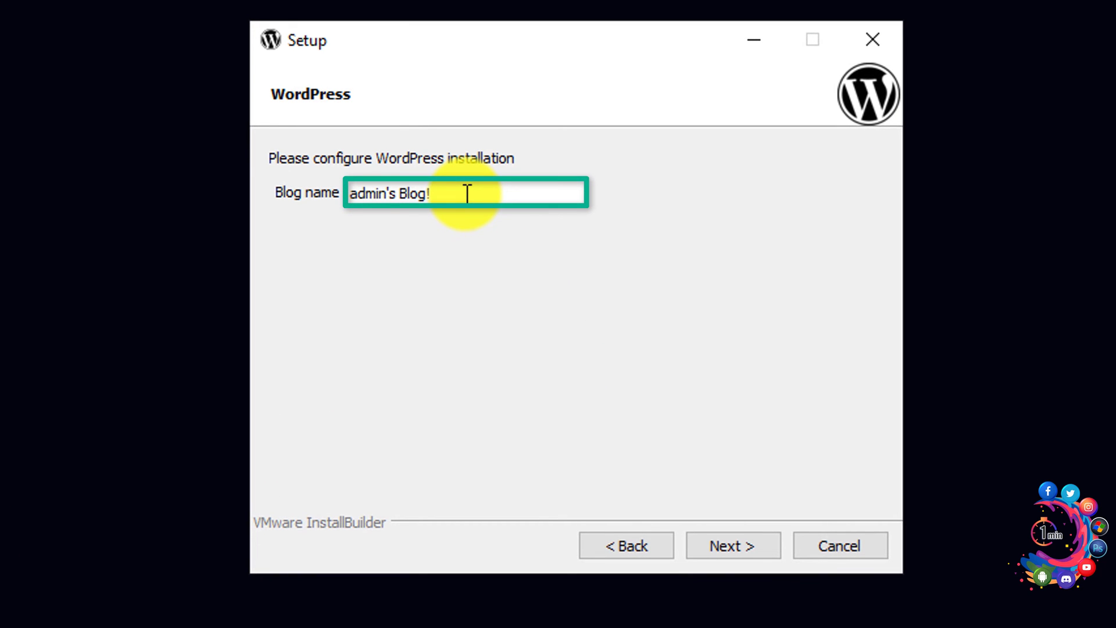
key(ctrl+a)
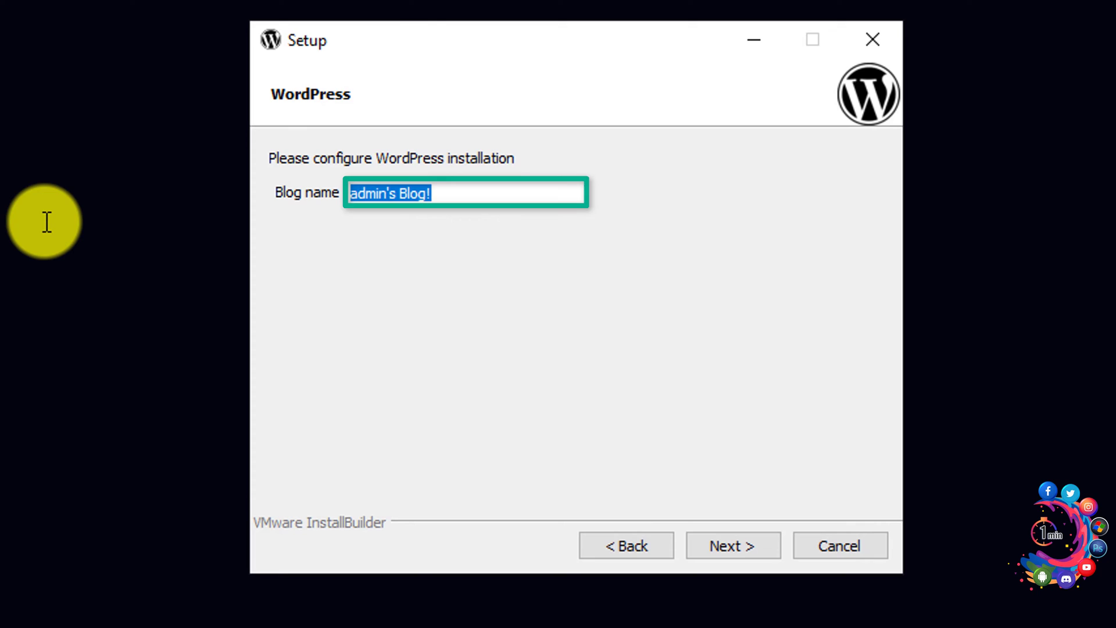
text(Example Website)
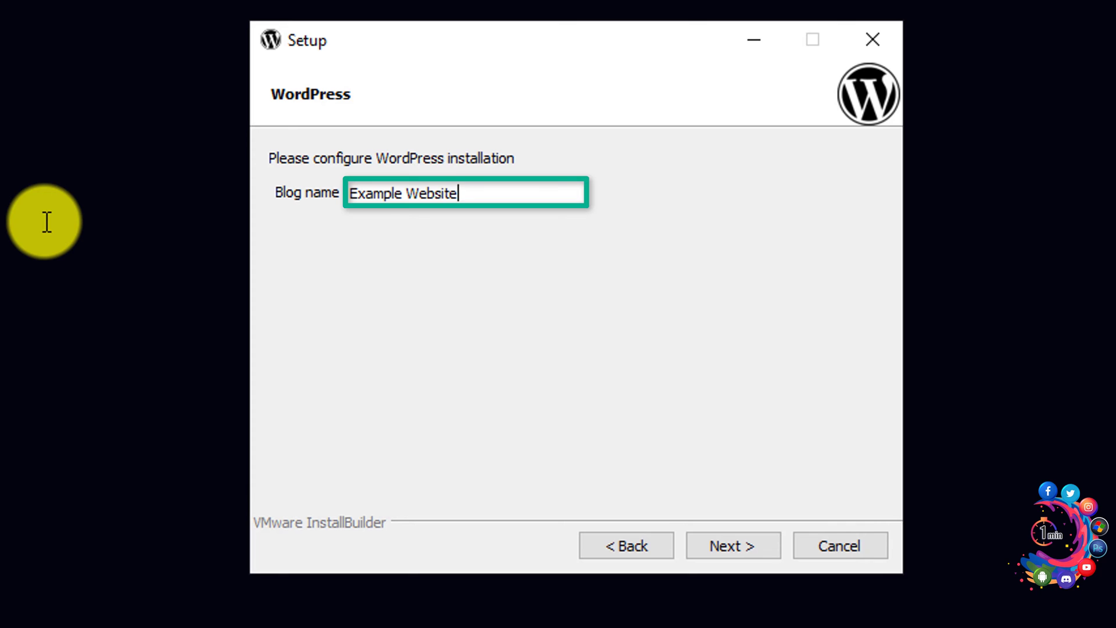
click(781, 544)
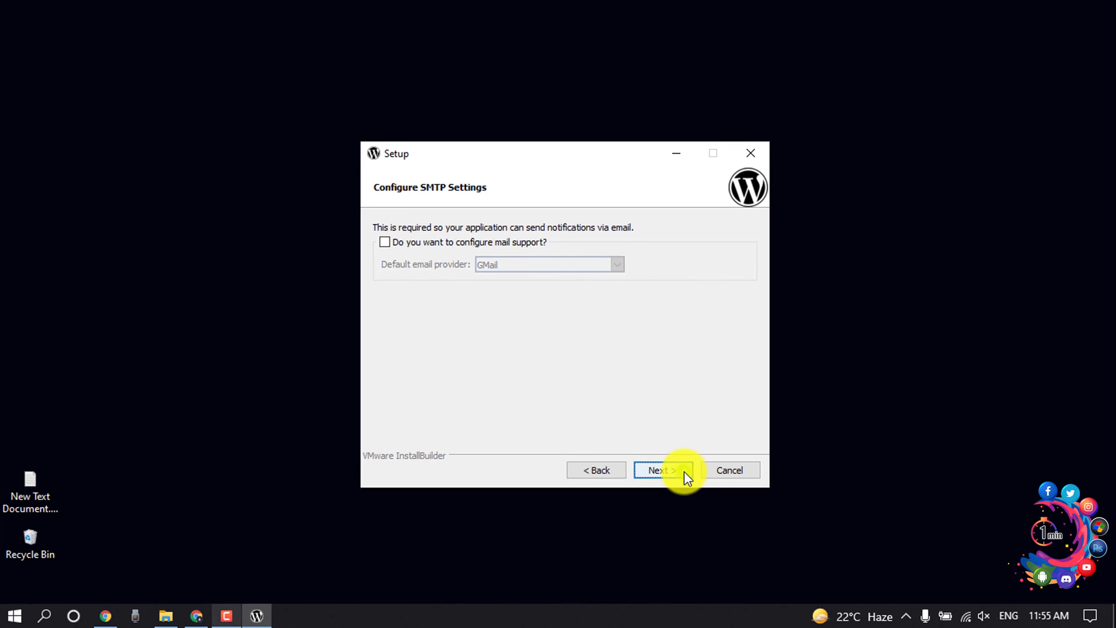
click(663, 471)
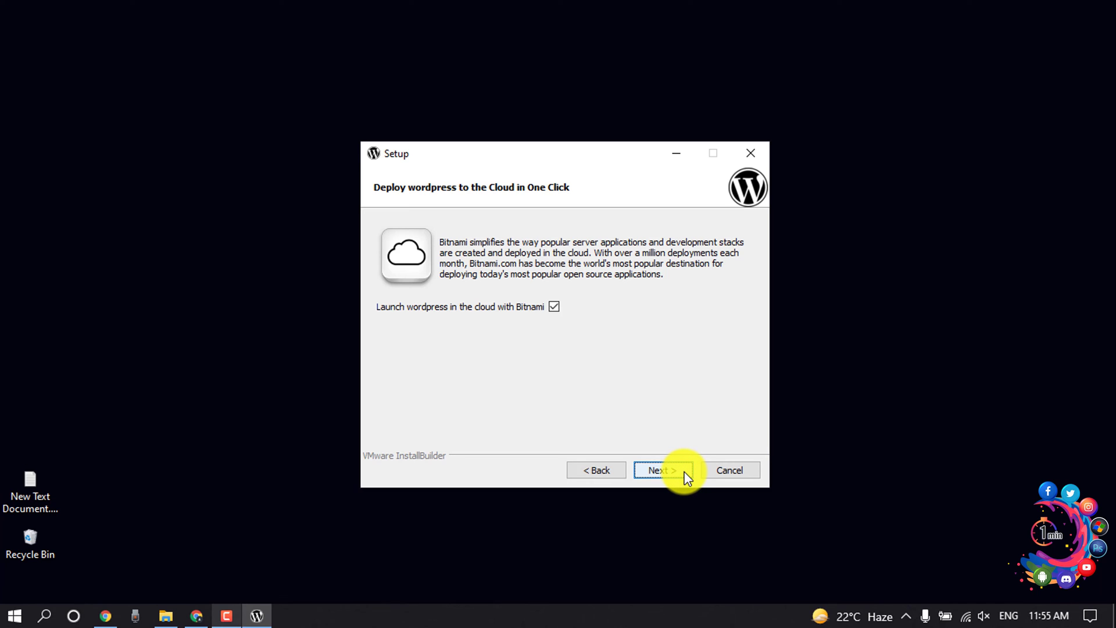
click(685, 474)
click(686, 473)
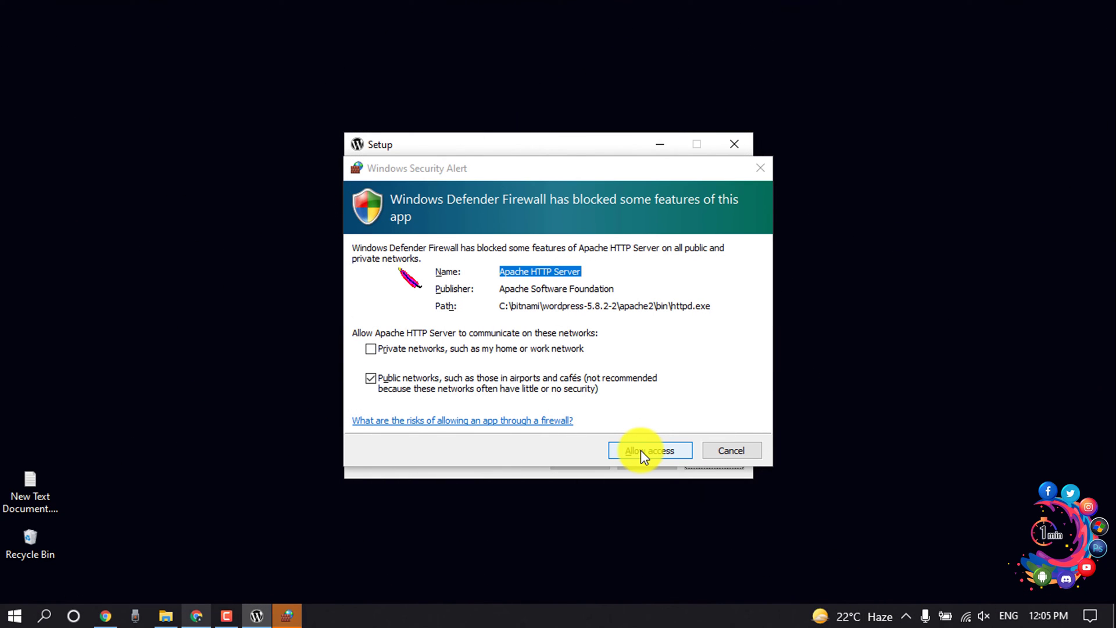
Allow Apache through the firewall, finish setup with Launch checked, and close the stray Explorer window
click(641, 450)
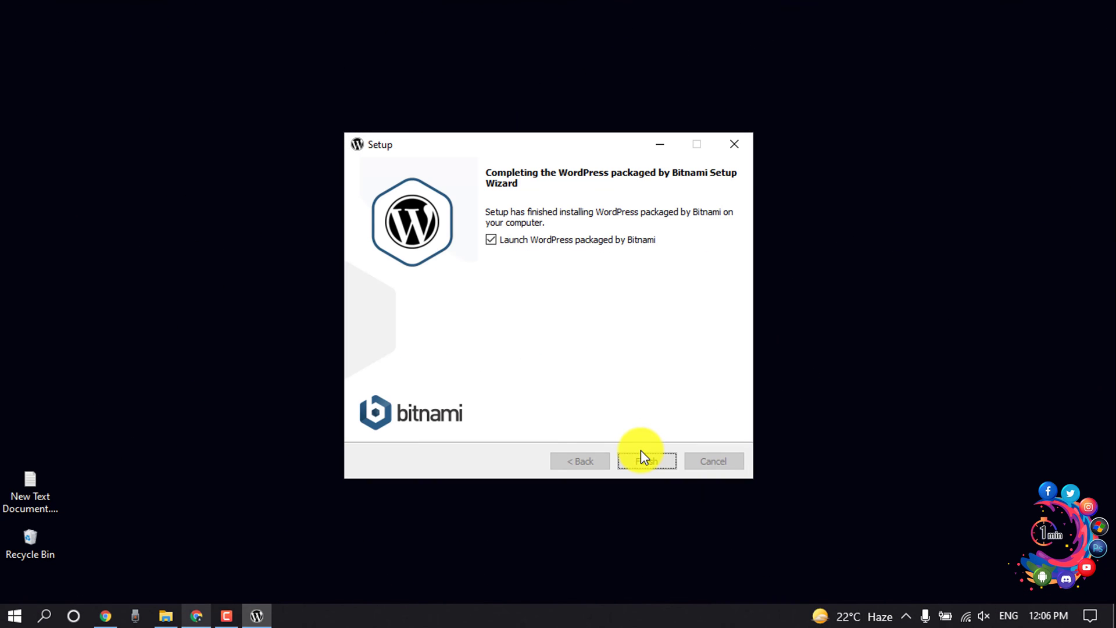
click(645, 461)
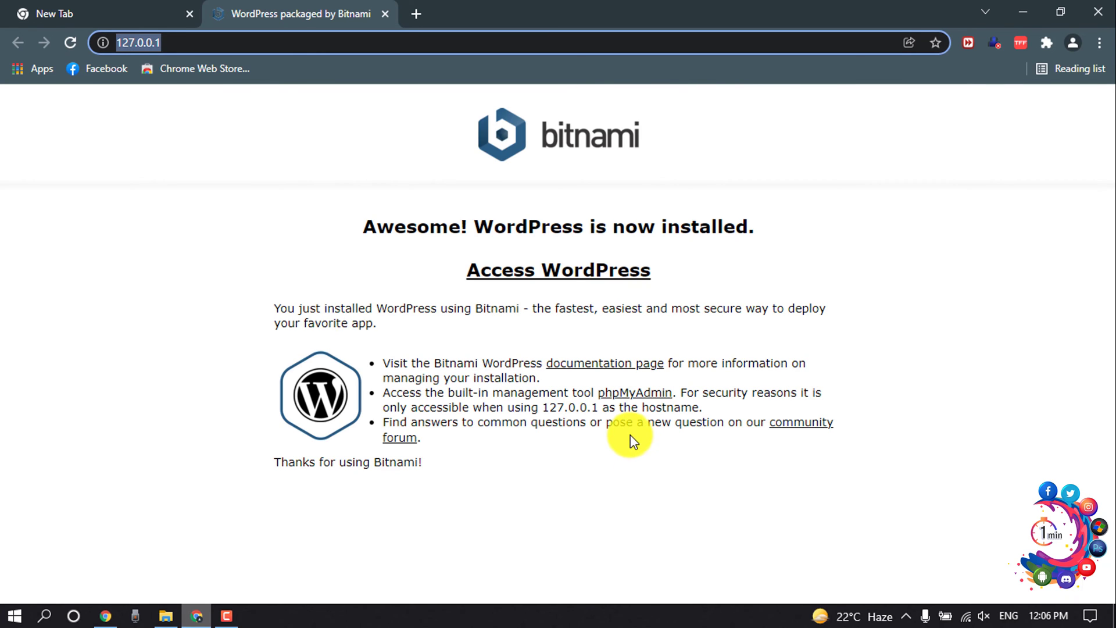
key(super+e)
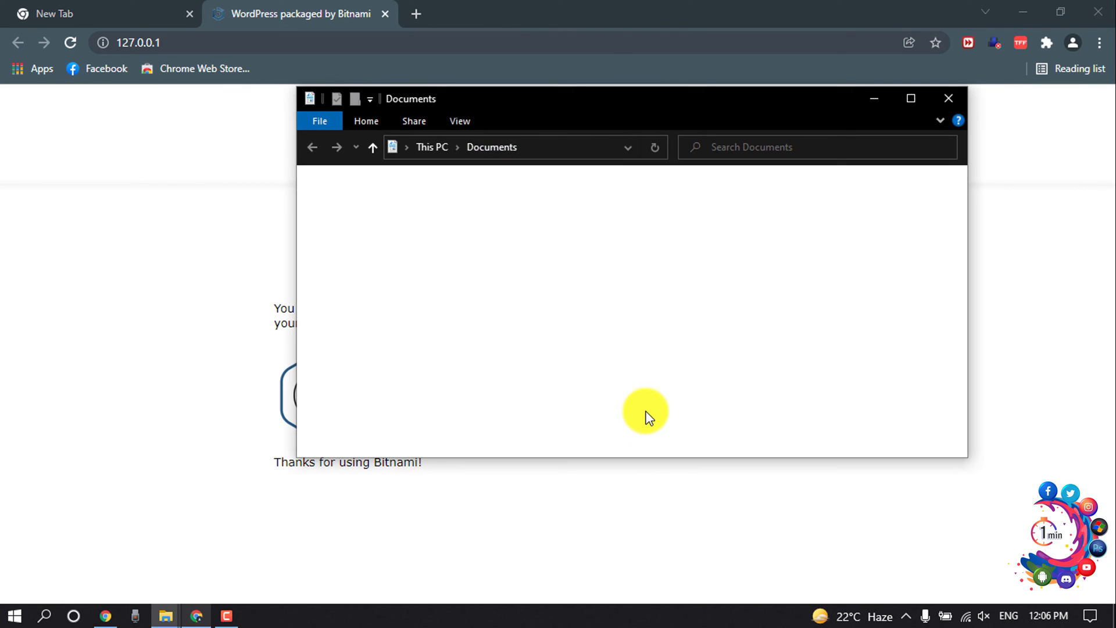
click(350, 12)
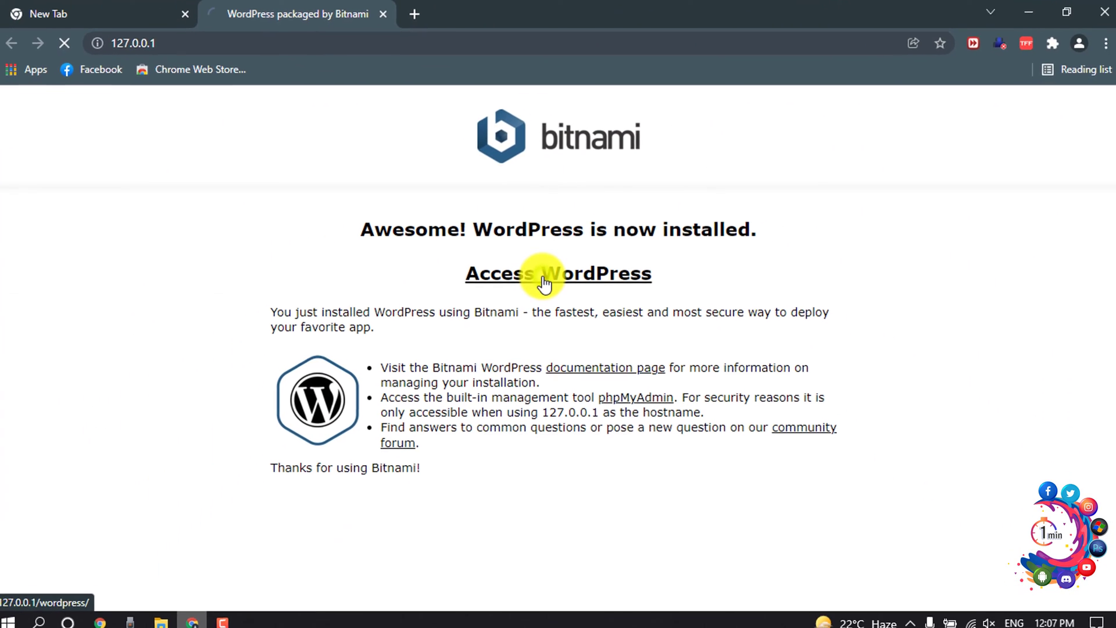
Go to the new site's login page and sign in as admin to reach the dashboard
click(544, 278)
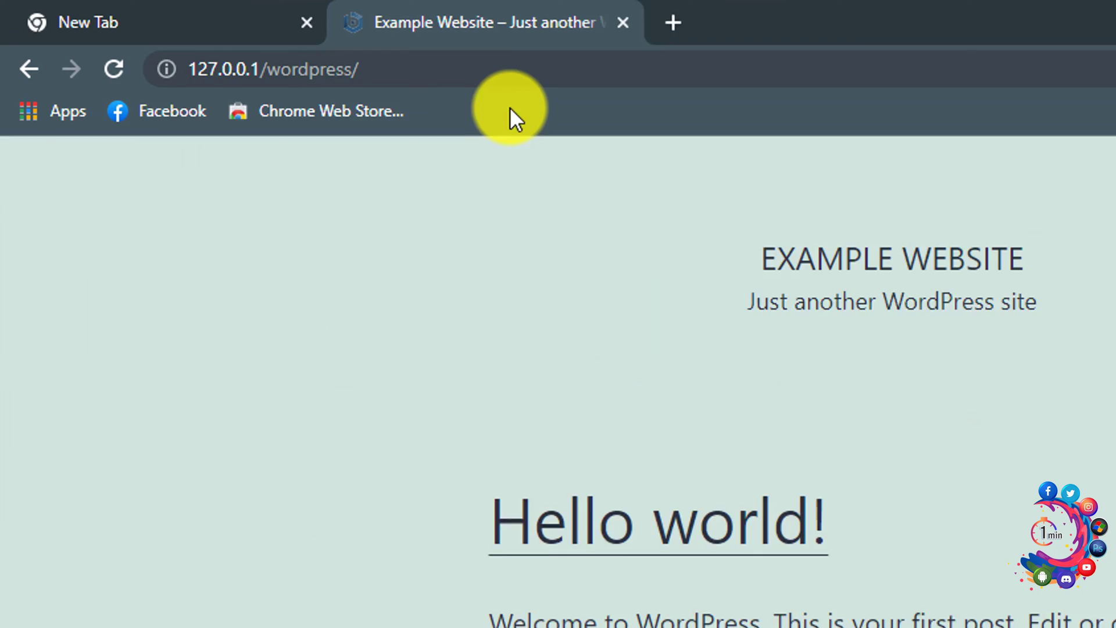
click(286, 42)
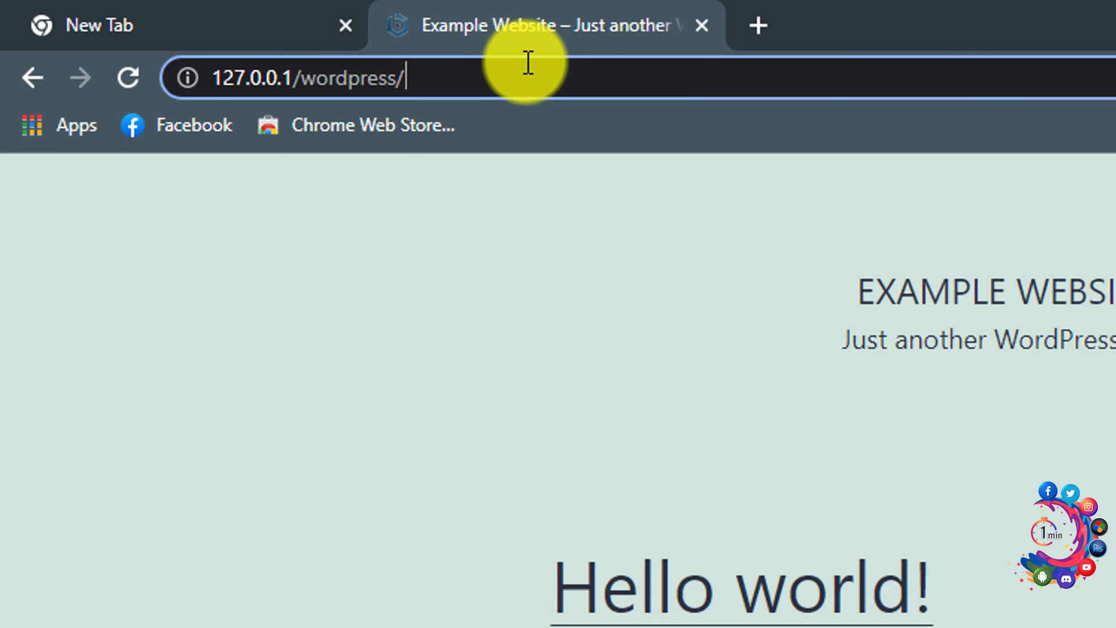
text(login)
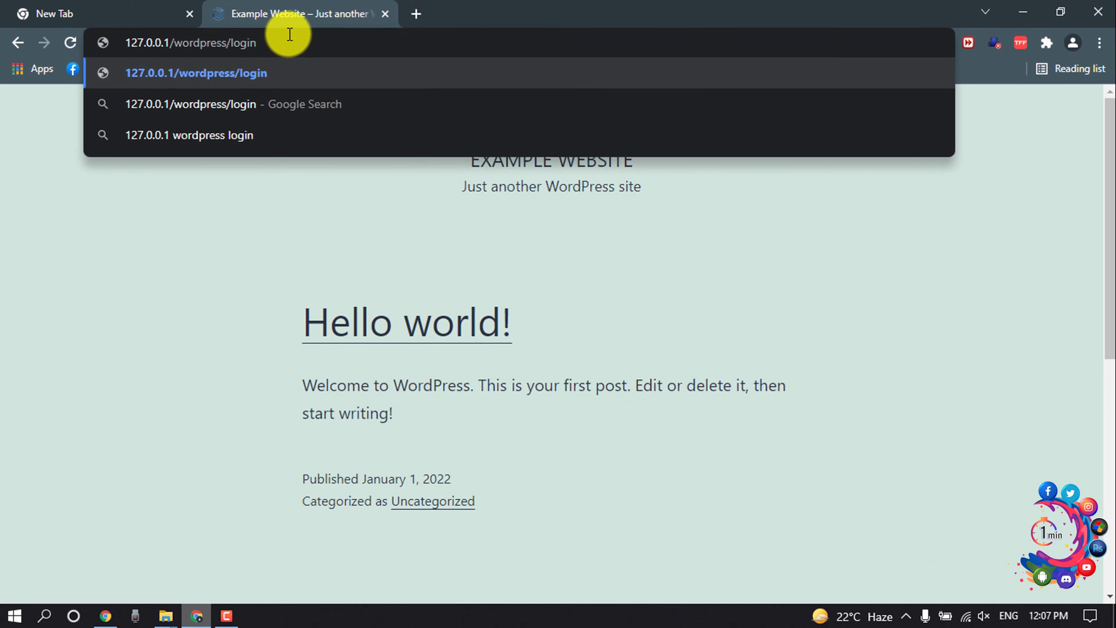
key(Return)
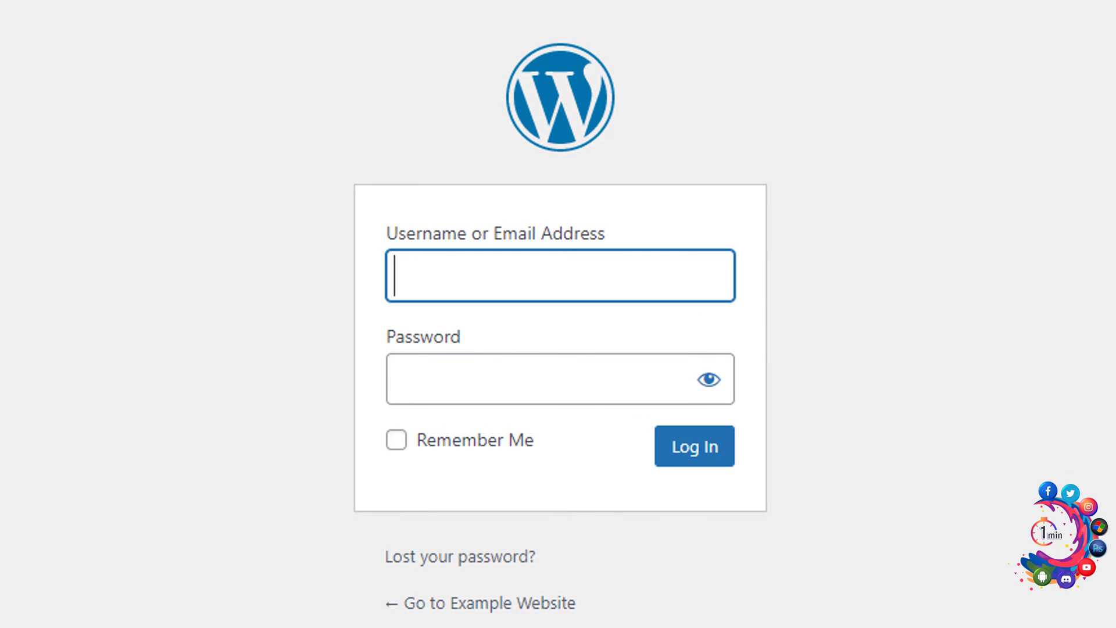
text(admi)
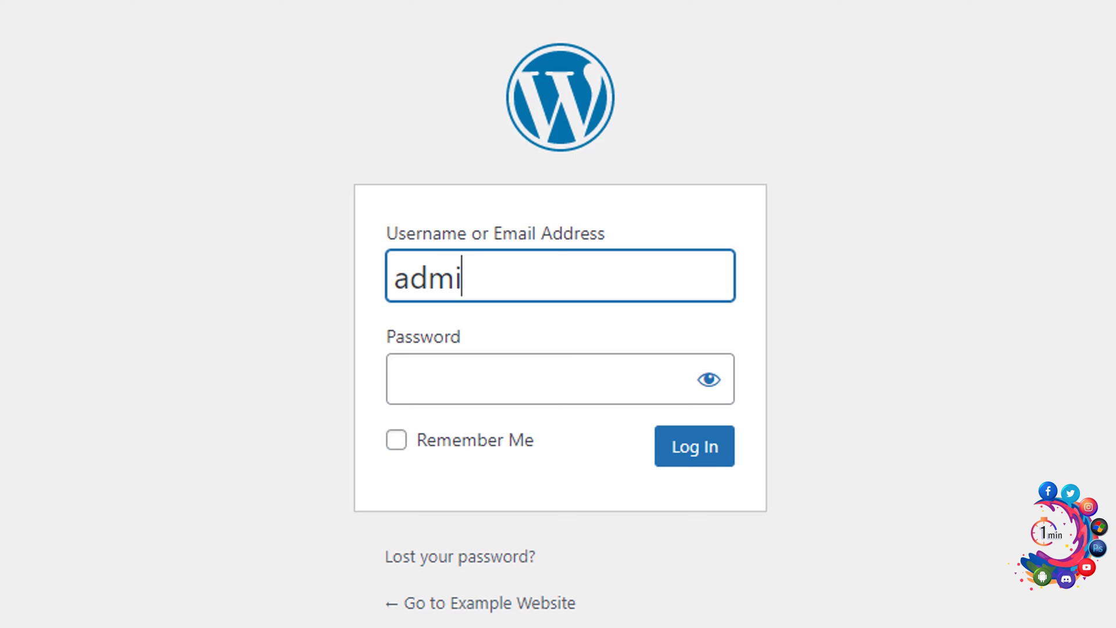
text(n)
key(Tab)
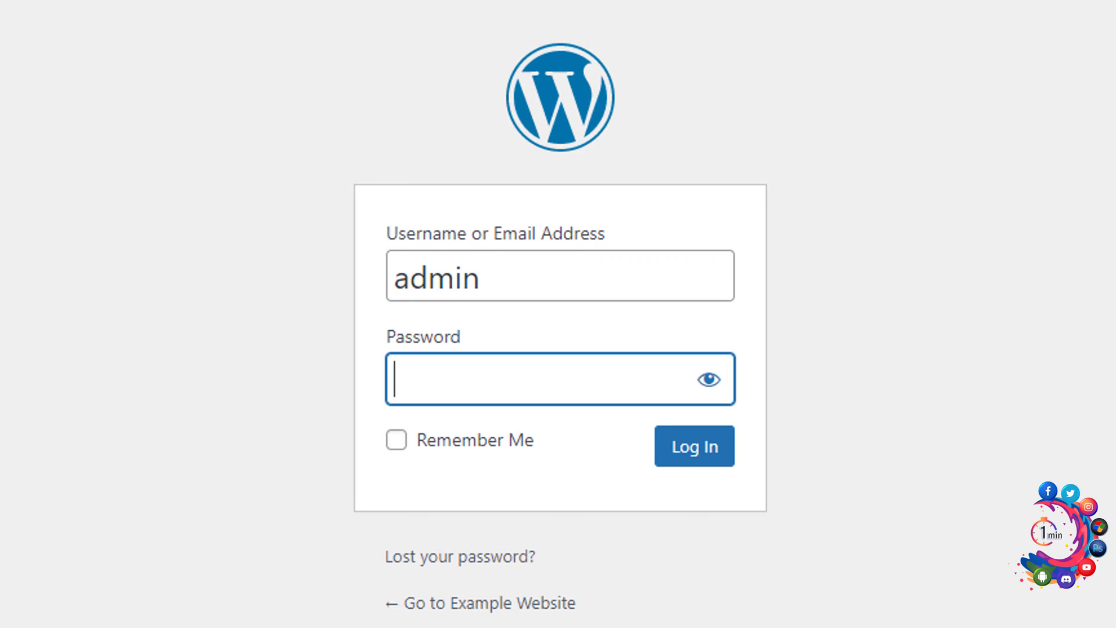
click(695, 447)
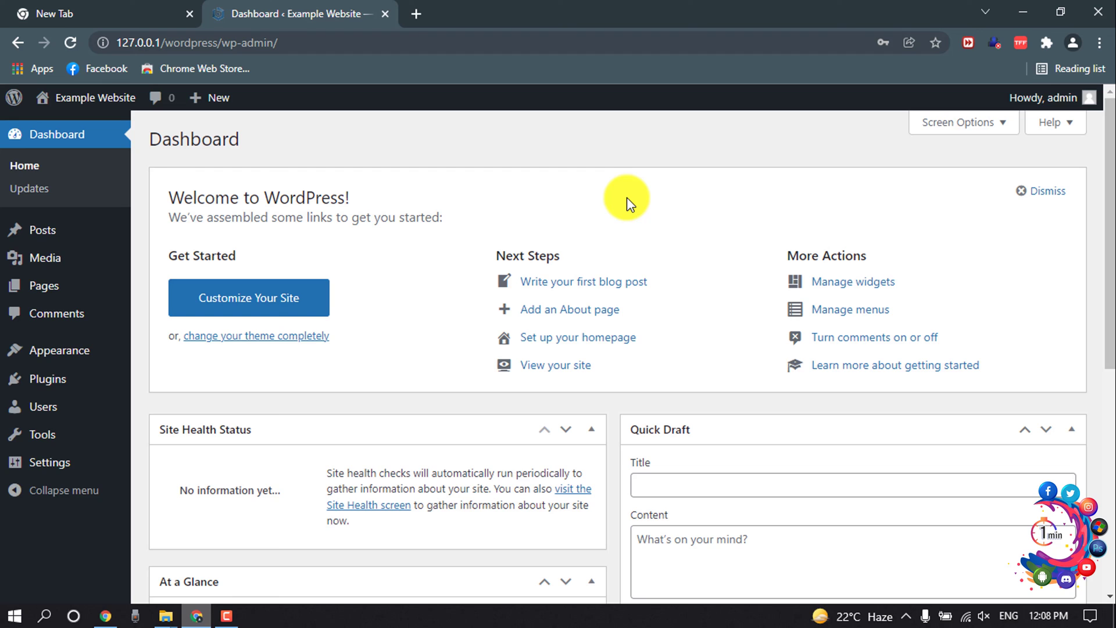
scroll(627, 198, down, 2)
scroll(627, 197, down, 6)
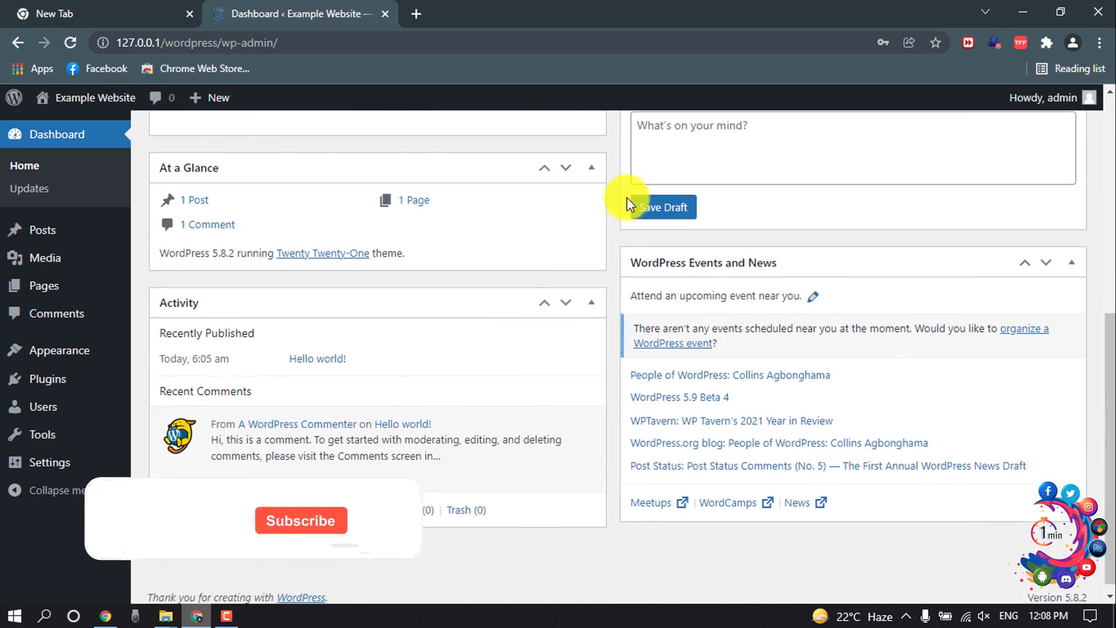
scroll(627, 198, up, 4)
scroll(627, 198, up, 4)
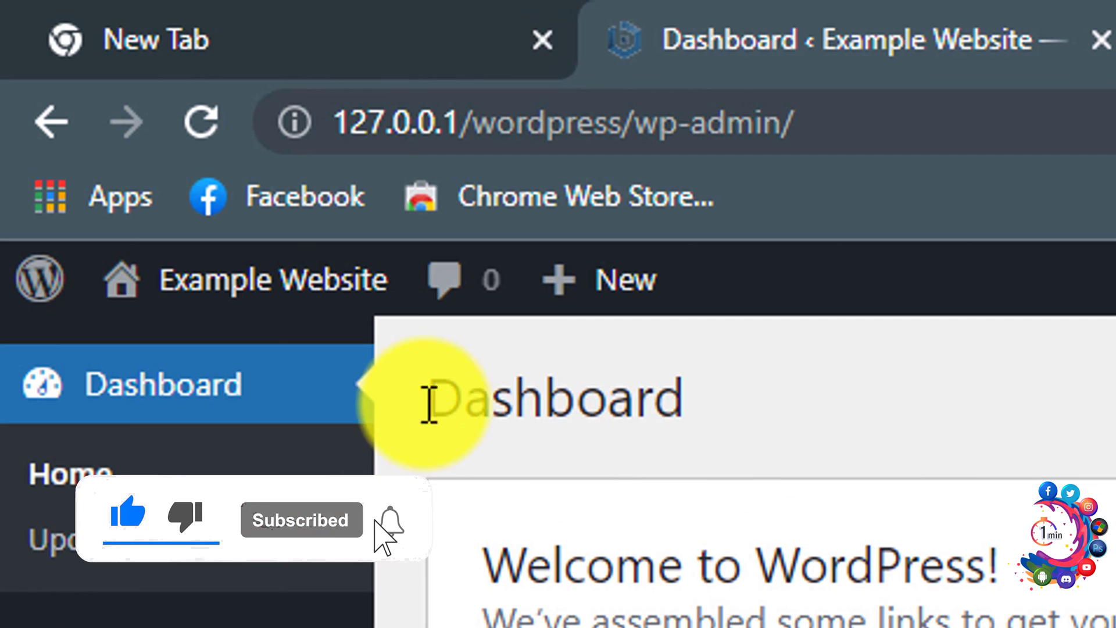
mouse_move(87, 98)
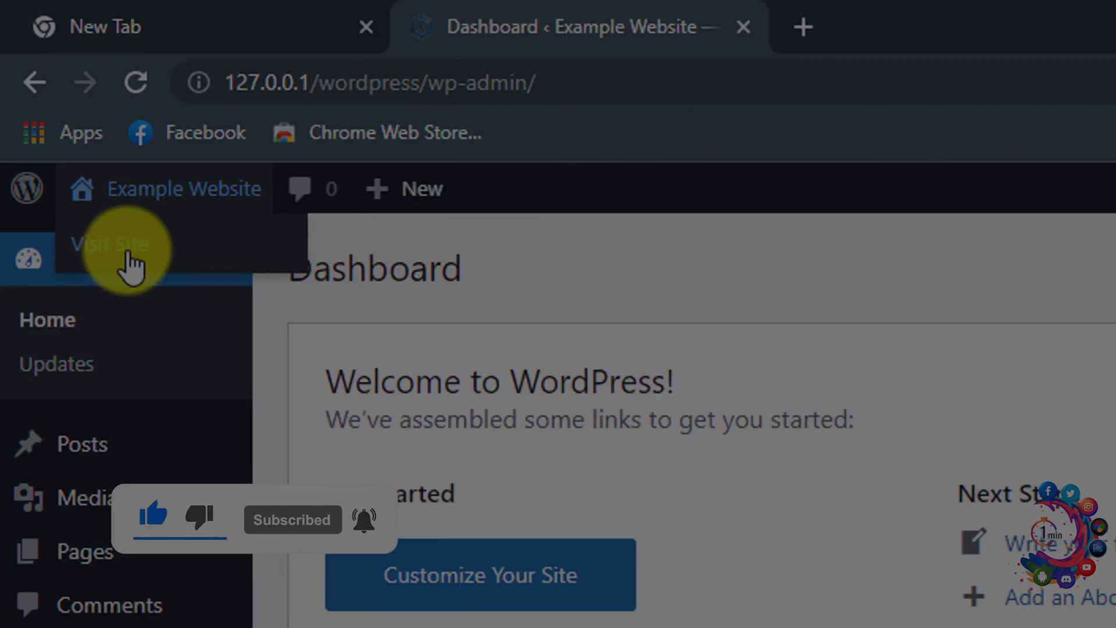
Visit the public Example Website homepage from the admin bar
click(69, 136)
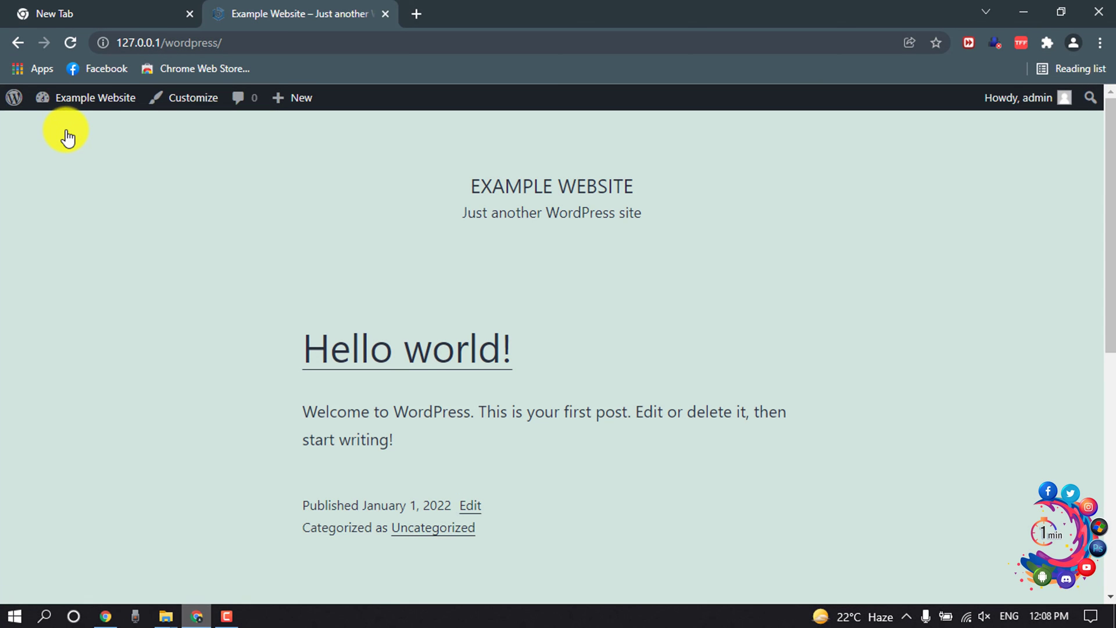